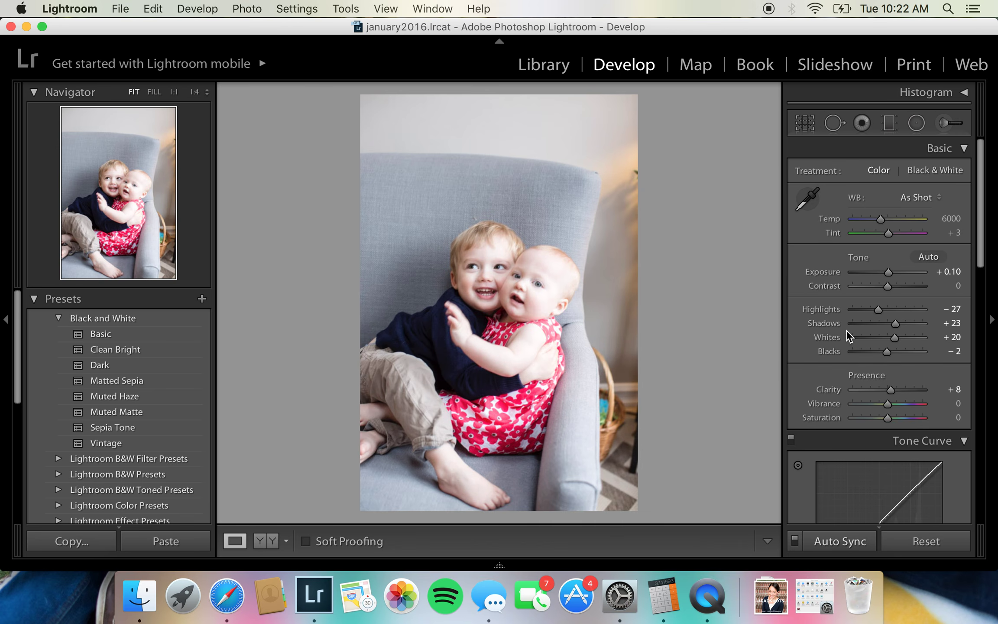
Switch to the Library photo grid and expand the Originals folder
{"action": "left_click", "coordinate": [549, 68]}
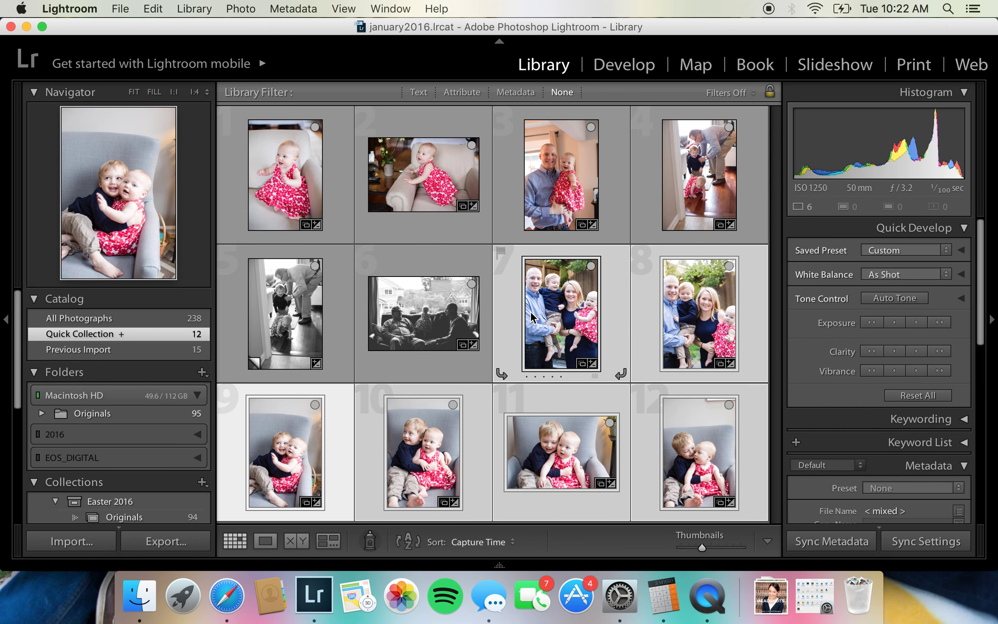
{"action": "mouse_move", "coordinate": [532, 317]}
{"action": "left_click", "coordinate": [43, 414]}
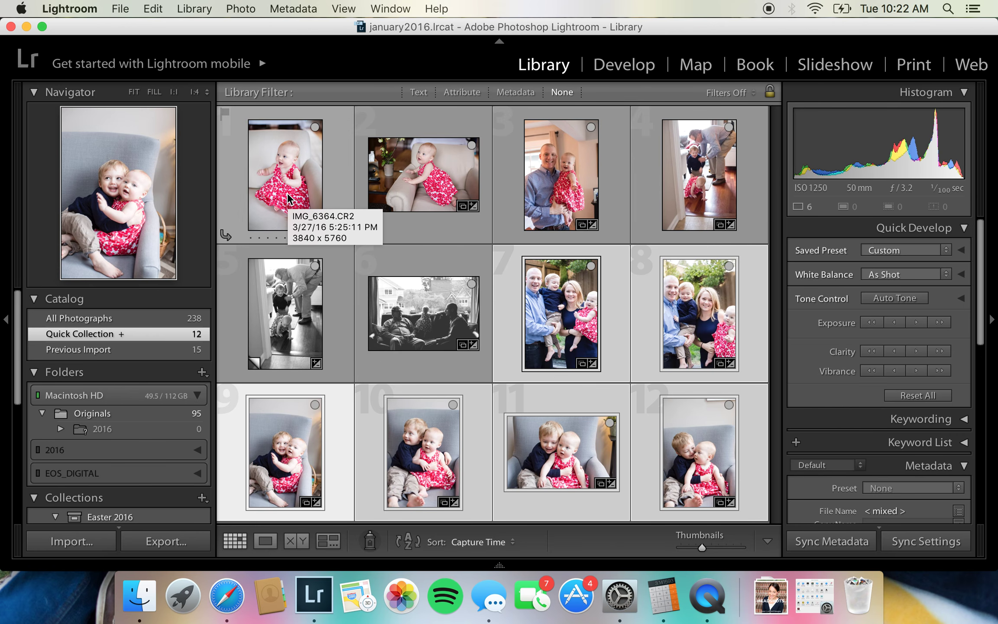
Select all photos in the Quick Collection and make the eleventh photo the active one
{"action": "key", "text": "super+a"}
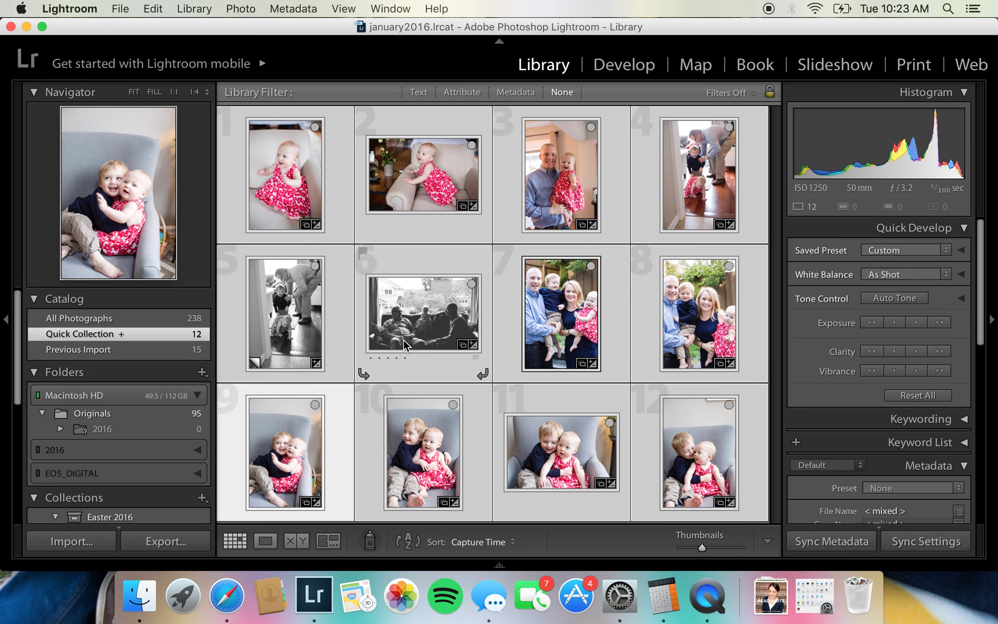
{"action": "left_click", "coordinate": [540, 455]}
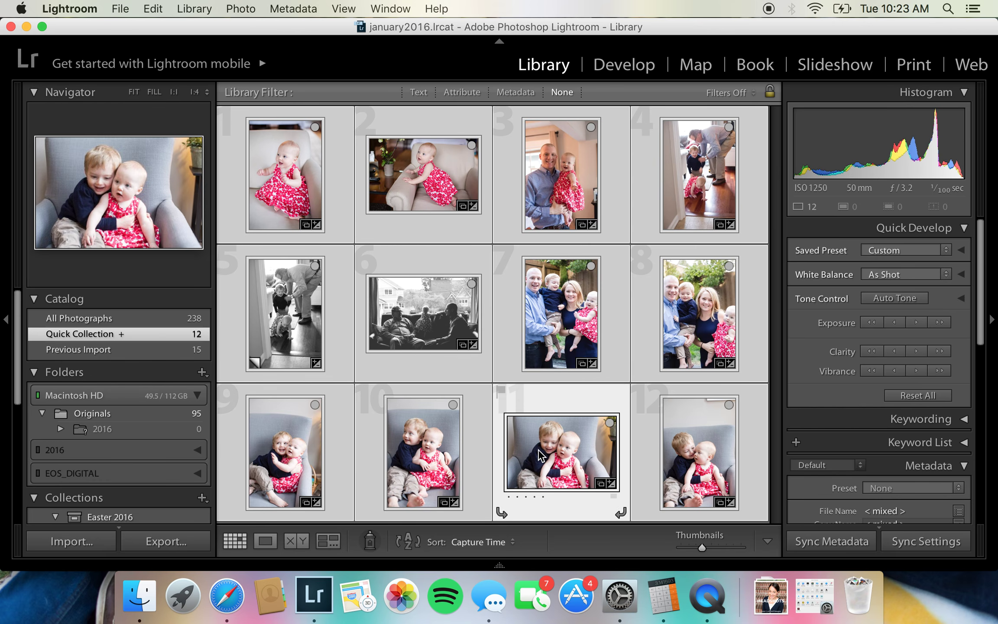
{"action": "left_click", "coordinate": [466, 455]}
Select the eight photos in the first two rows of the grid, starting with the sixth photo
{"action": "left_click", "coordinate": [427, 334]}
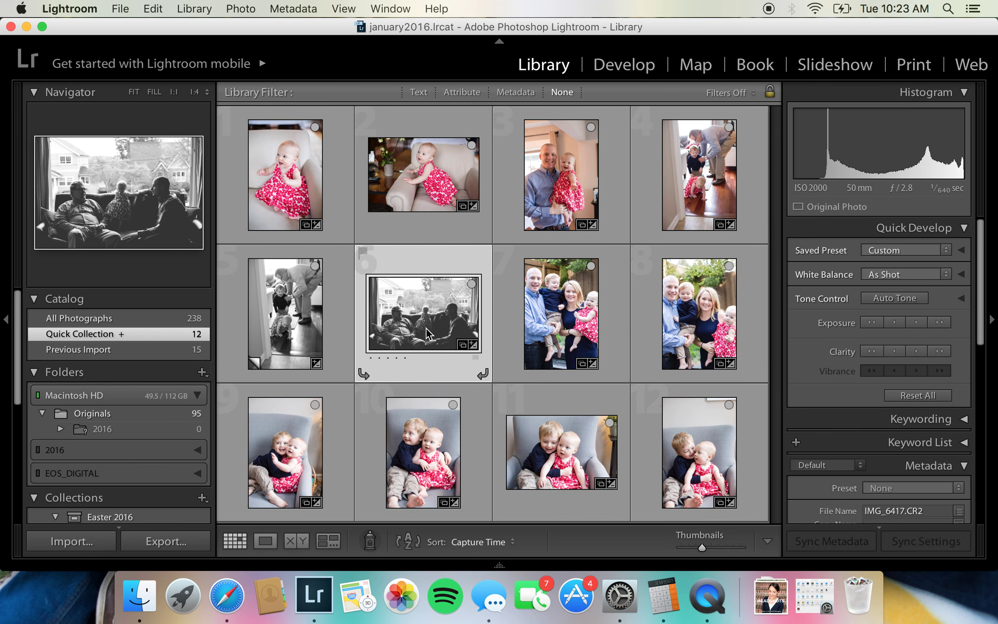
{"action": "left_click", "coordinate": [557, 347], "text": "super"}
{"action": "left_click", "coordinate": [697, 336], "text": "super"}
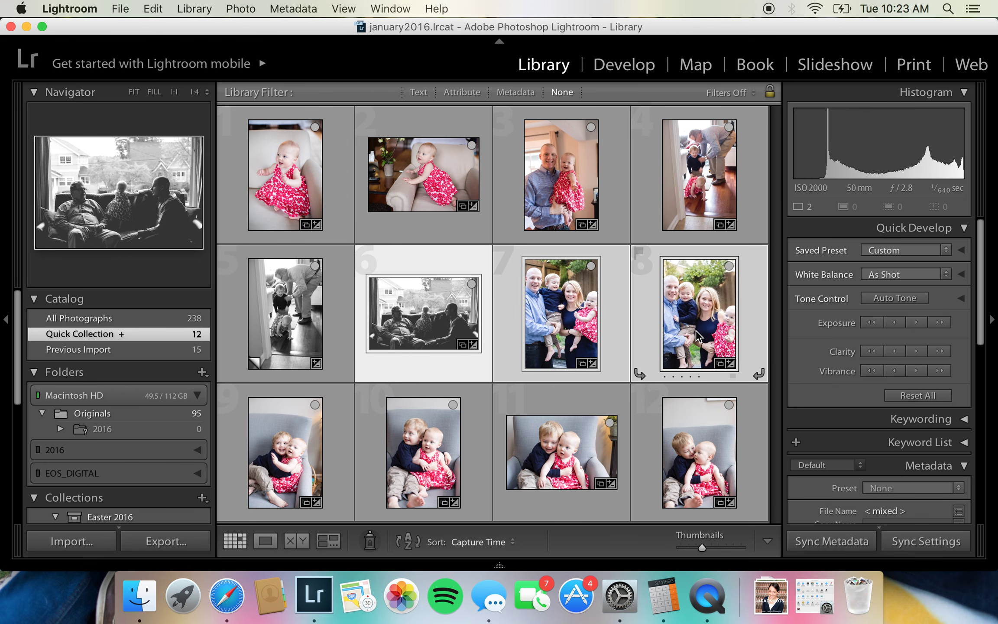
{"action": "left_click", "coordinate": [693, 204], "text": "super"}
{"action": "left_click", "coordinate": [615, 216], "text": "super"}
{"action": "left_click", "coordinate": [409, 197], "text": "super"}
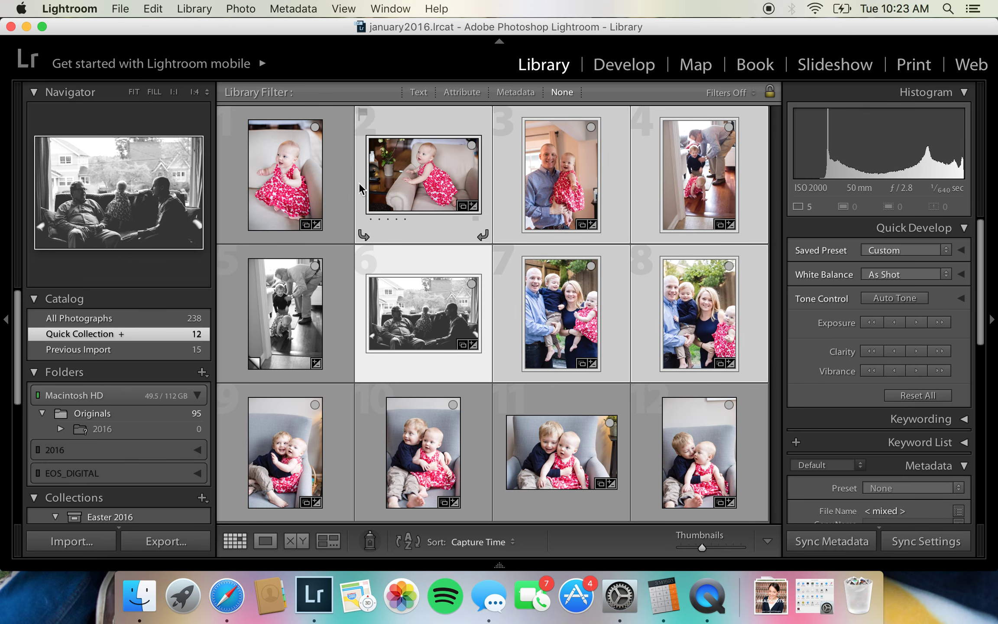
{"action": "left_click", "coordinate": [312, 208], "text": "super"}
{"action": "left_click", "coordinate": [306, 308], "text": "super"}
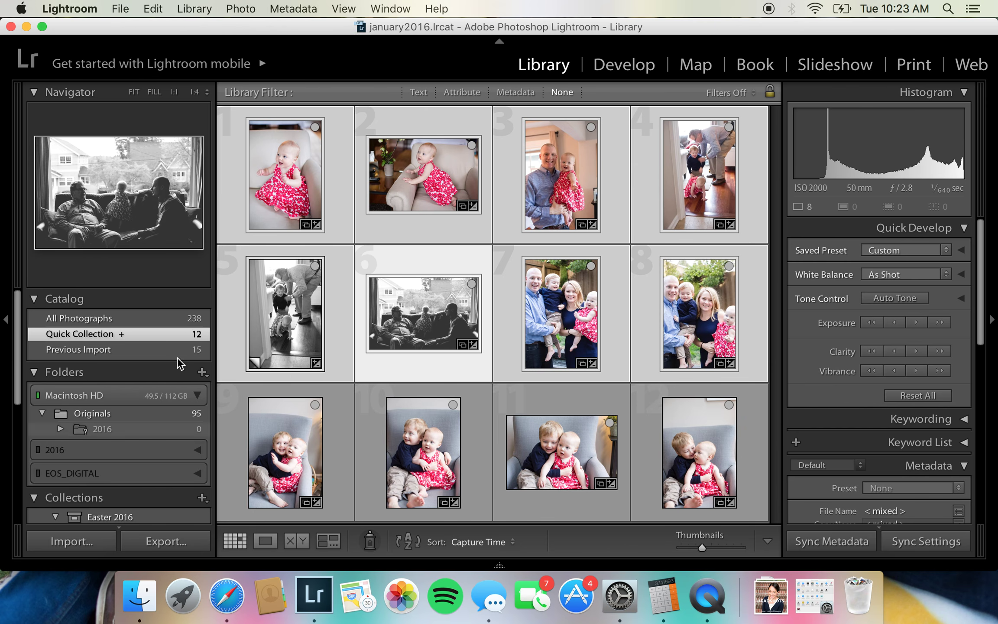
Open the export settings for the selected photos
{"action": "left_click", "coordinate": [123, 9]}
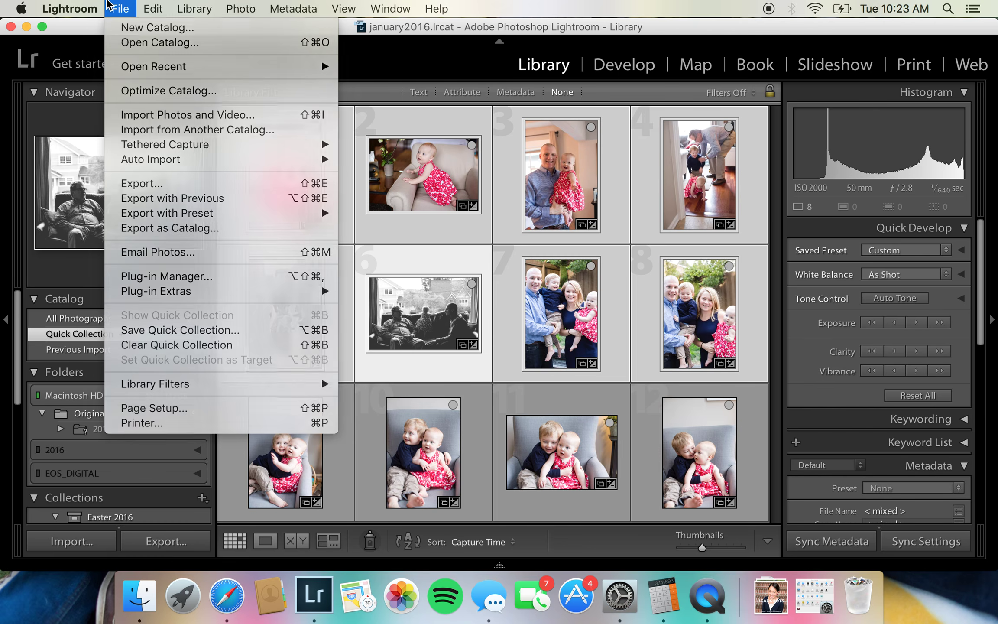
{"action": "left_click", "coordinate": [102, 30]}
{"action": "mouse_move", "coordinate": [169, 554]}
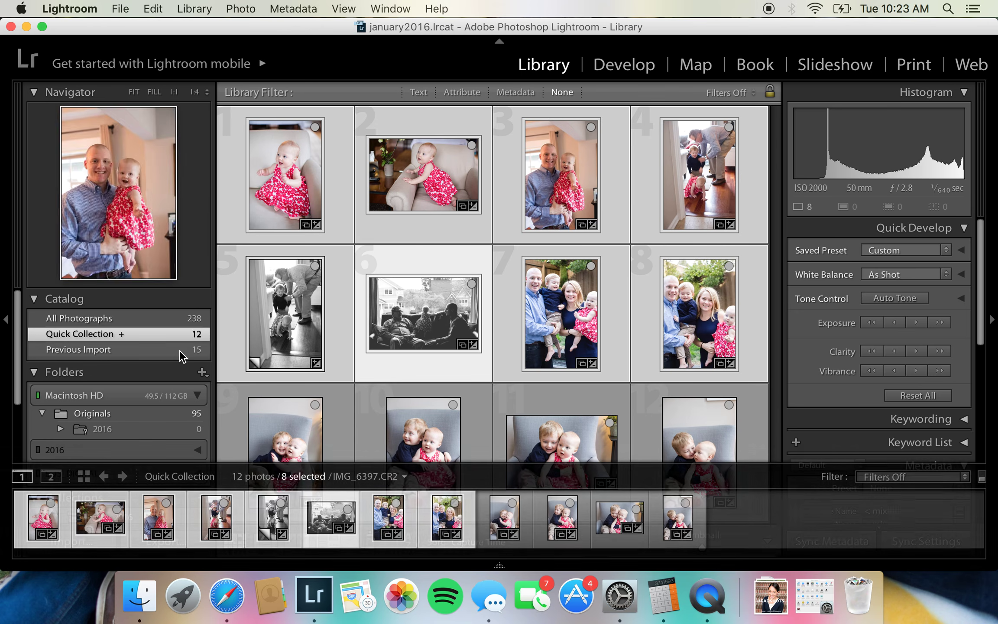
{"action": "left_click", "coordinate": [157, 541]}
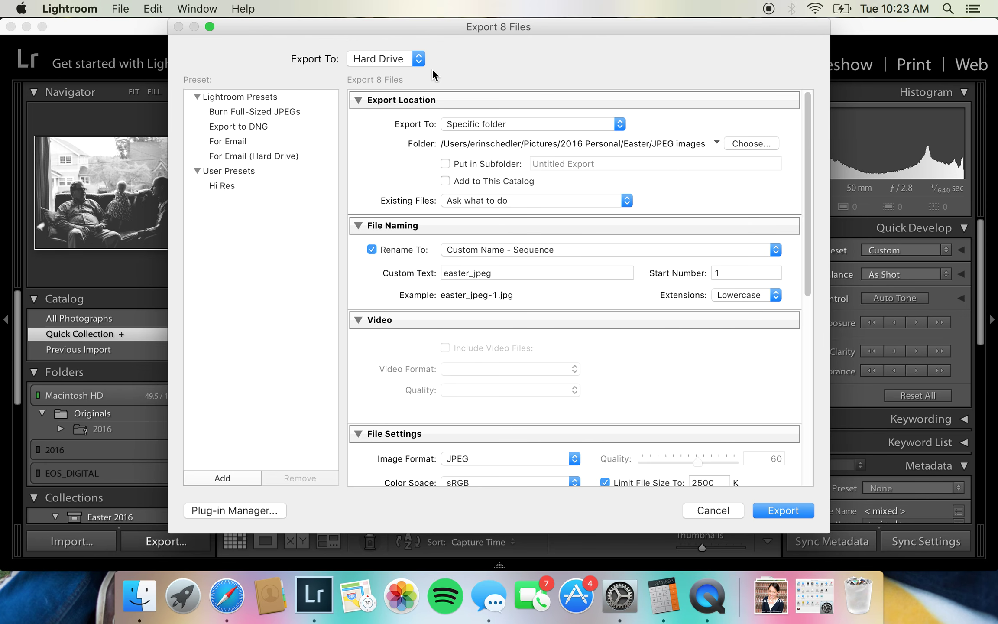
Review the export destinations and the settings of the For Email and For Email (Hard Drive) presets
{"action": "left_click", "coordinate": [411, 63]}
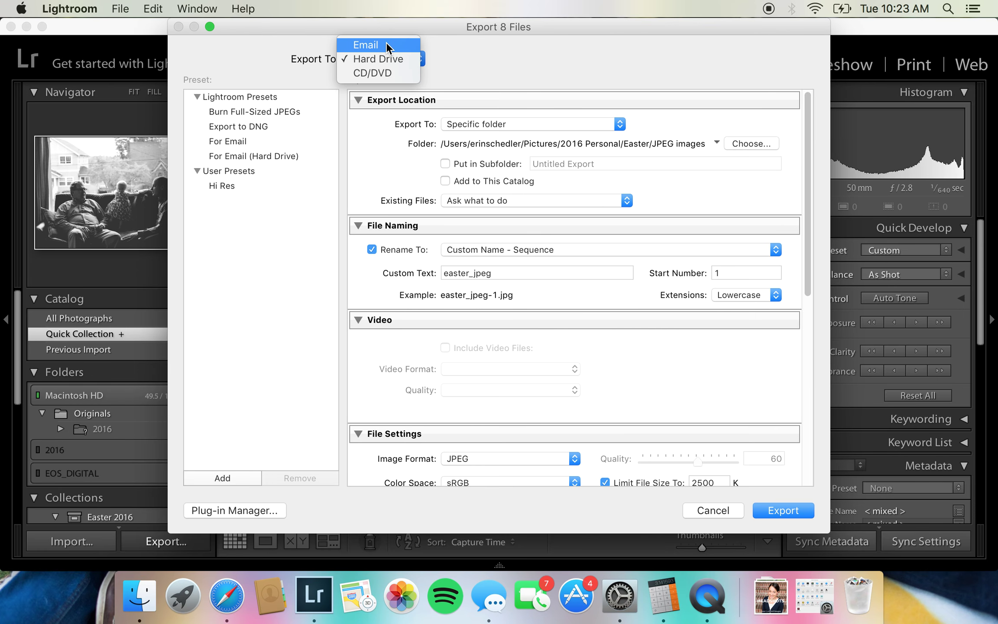
{"action": "left_click", "coordinate": [388, 58]}
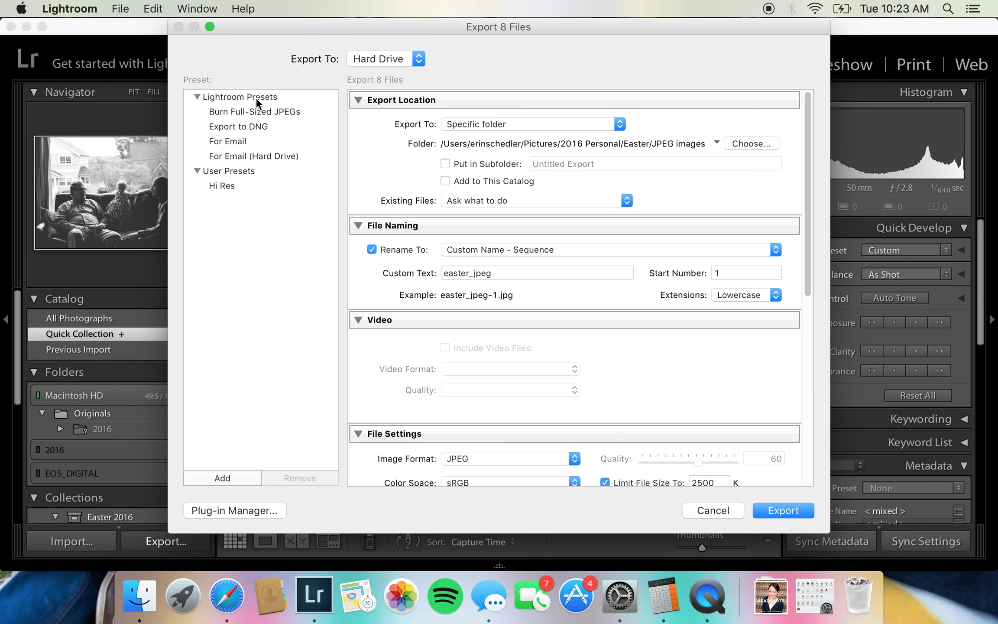
{"action": "left_click", "coordinate": [238, 138]}
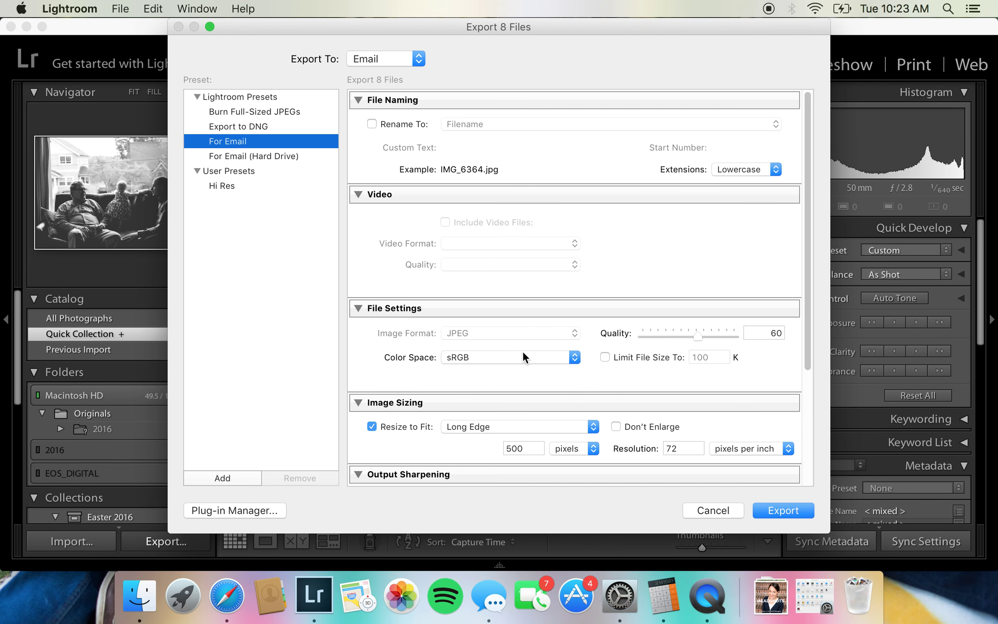
{"action": "left_click", "coordinate": [275, 157]}
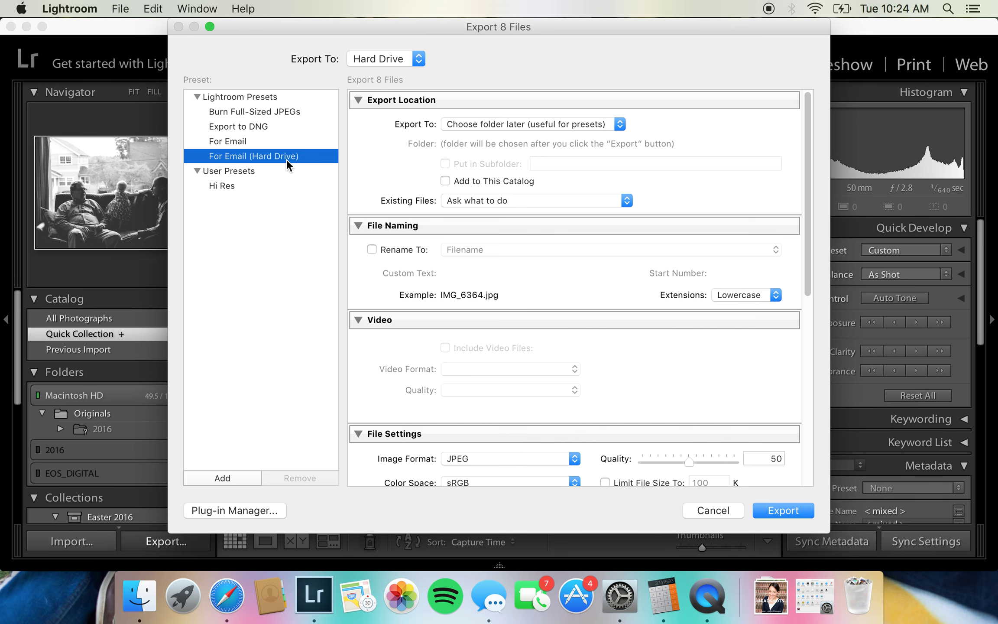
Apply the Burn Full-Sized JPEGs preset and rename the files by Custom Name - Sequence with the custom text easter2016
{"action": "left_click", "coordinate": [267, 111]}
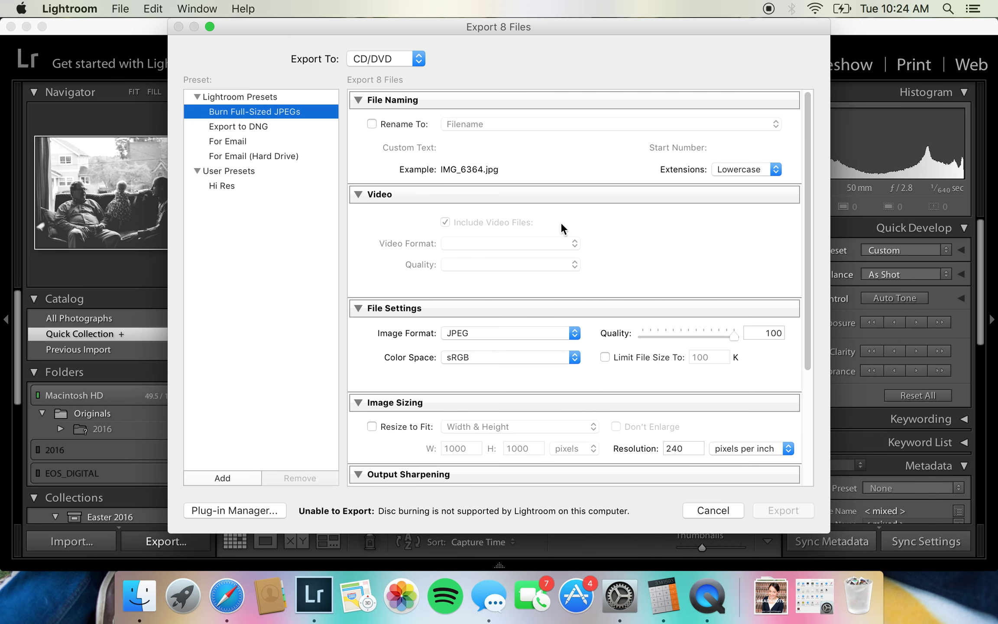
{"action": "left_click", "coordinate": [396, 124]}
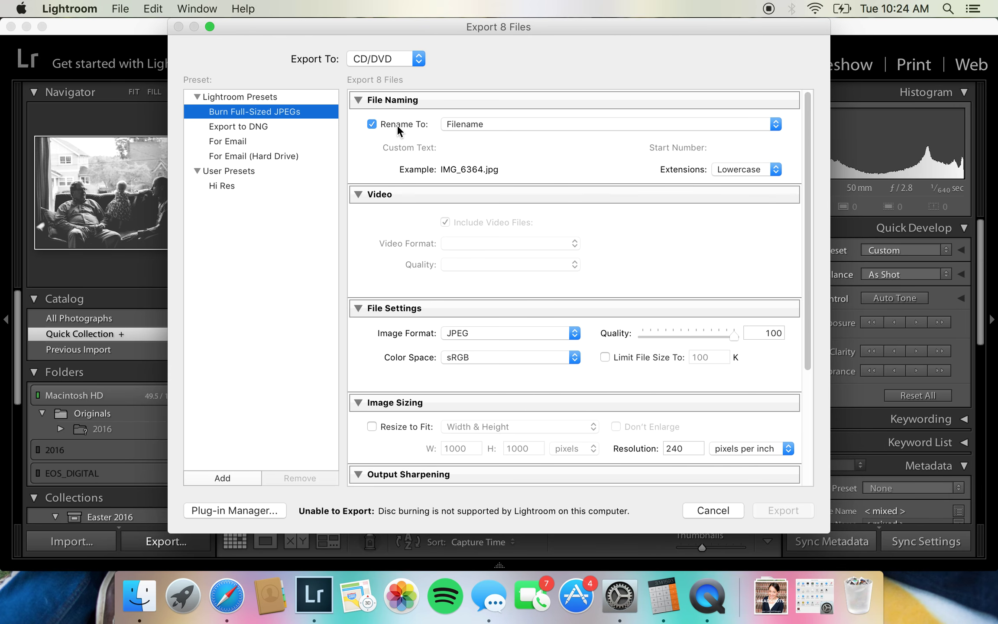
{"action": "left_click", "coordinate": [478, 125]}
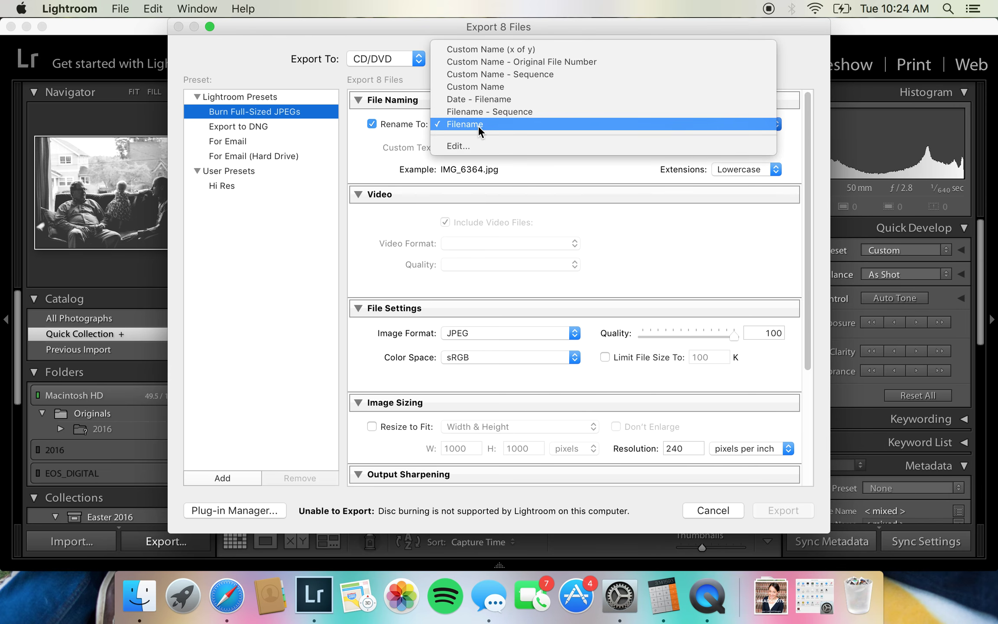
{"action": "left_click", "coordinate": [482, 74]}
{"action": "left_click", "coordinate": [467, 148]}
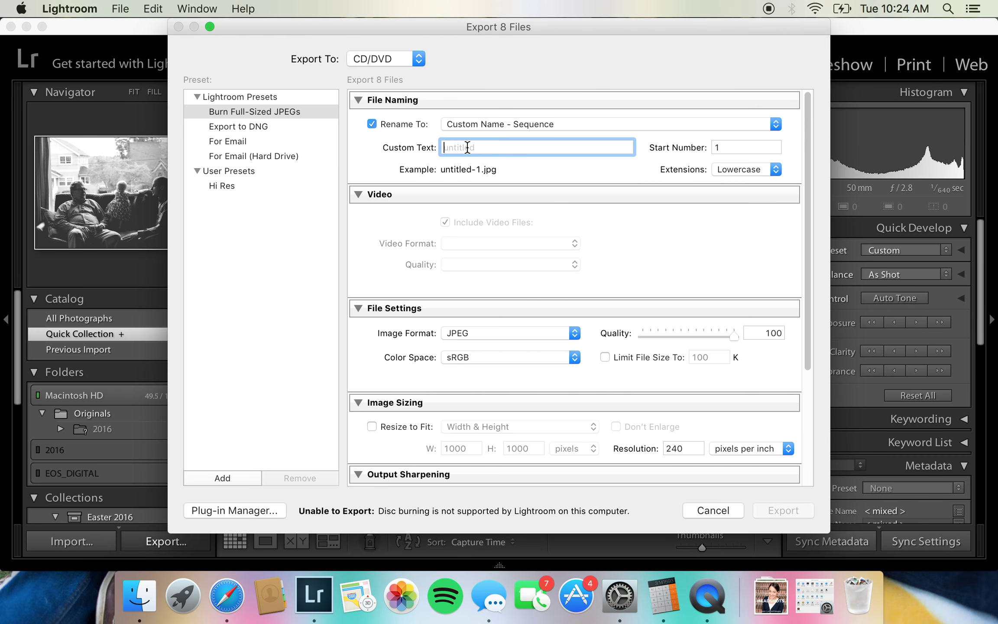
{"action": "type", "text": "easter2016"}
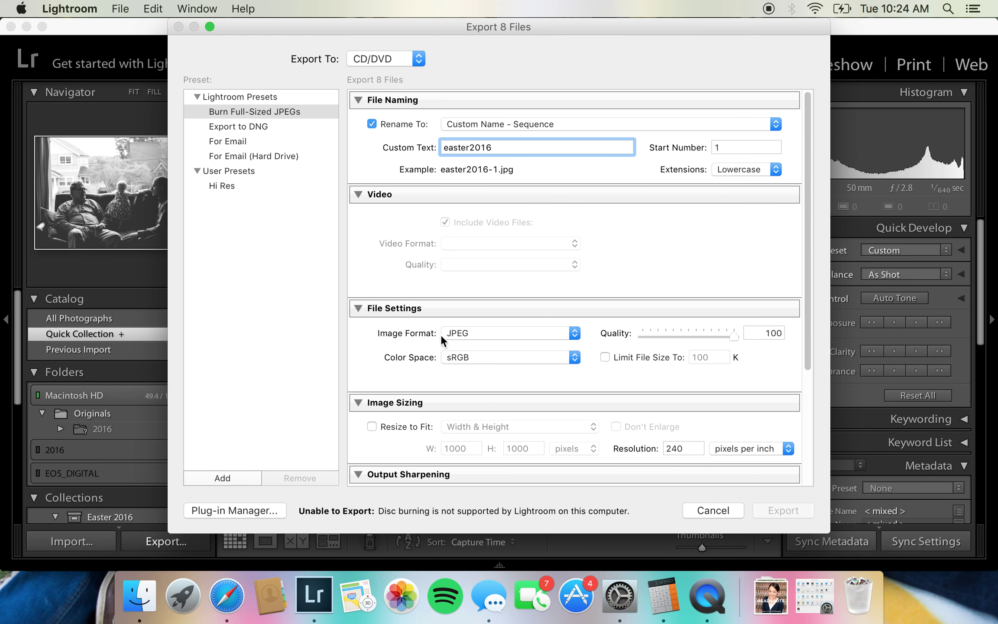
Keep JPEG as the image format and limit the file size to 2500 K
{"action": "left_click", "coordinate": [462, 334]}
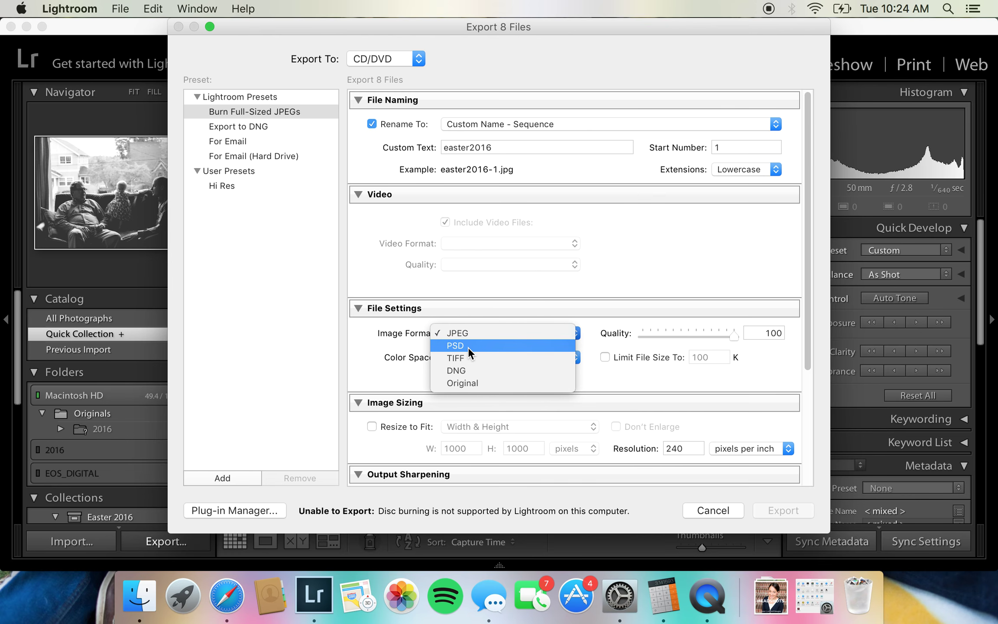
{"action": "left_click", "coordinate": [465, 334]}
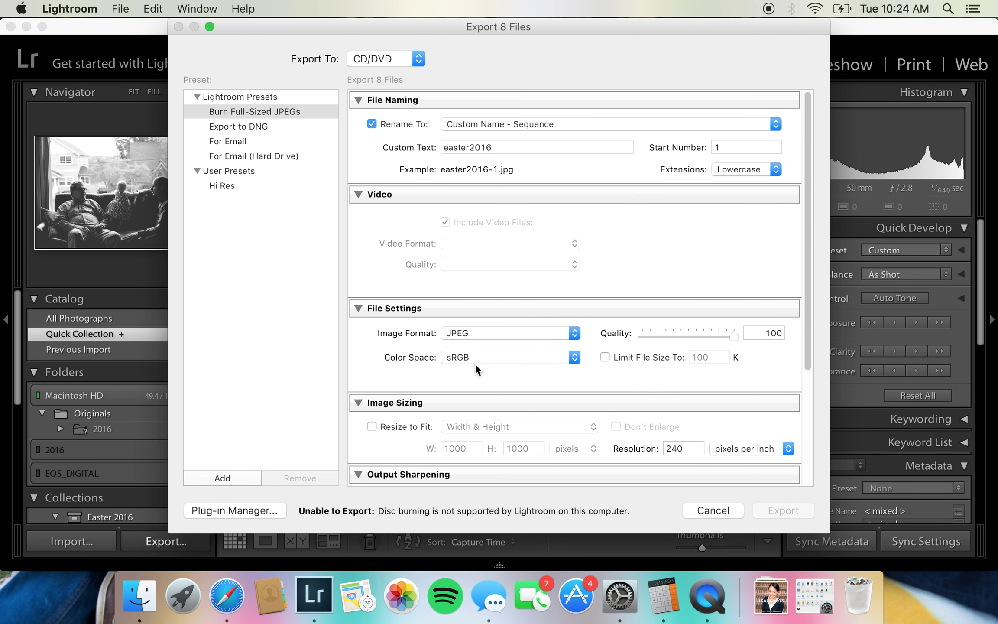
{"action": "scroll", "coordinate": [532, 376], "scroll_direction": "down", "scroll_amount": 1}
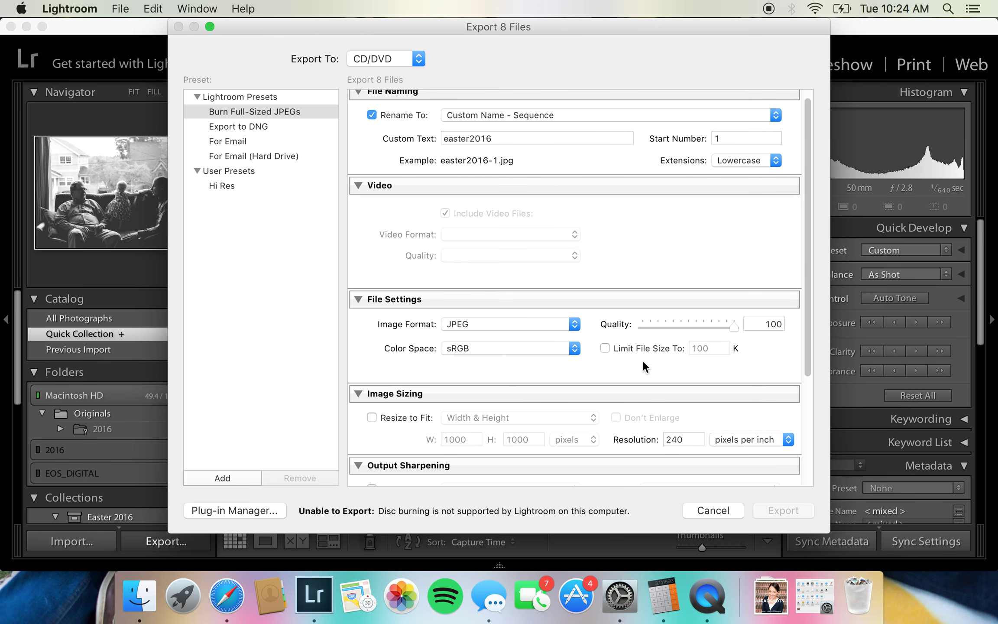
{"action": "left_click", "coordinate": [651, 348]}
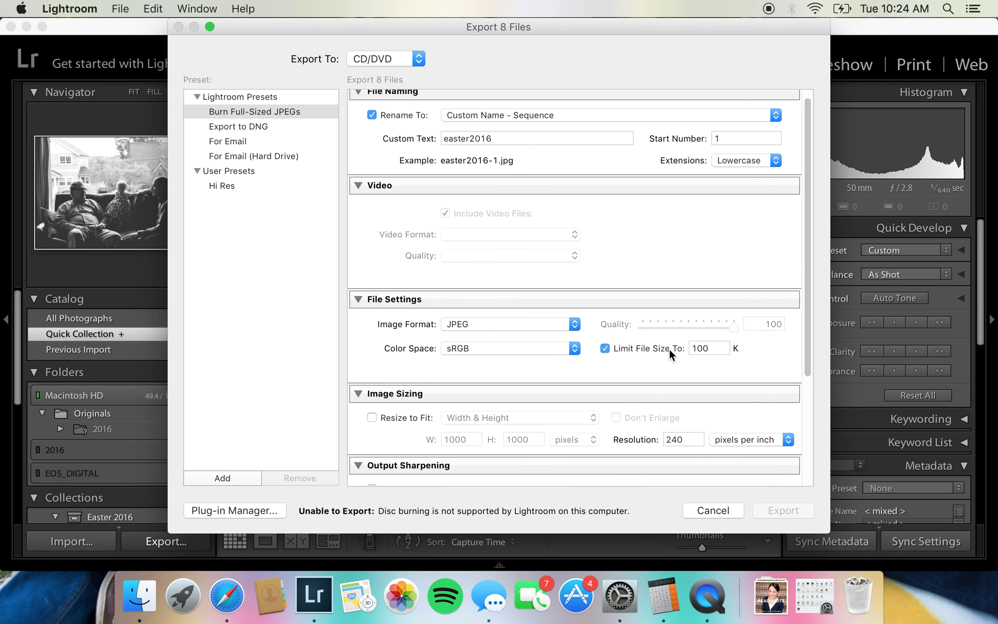
{"action": "left_click", "coordinate": [700, 348]}
{"action": "type", "text": "2500"}
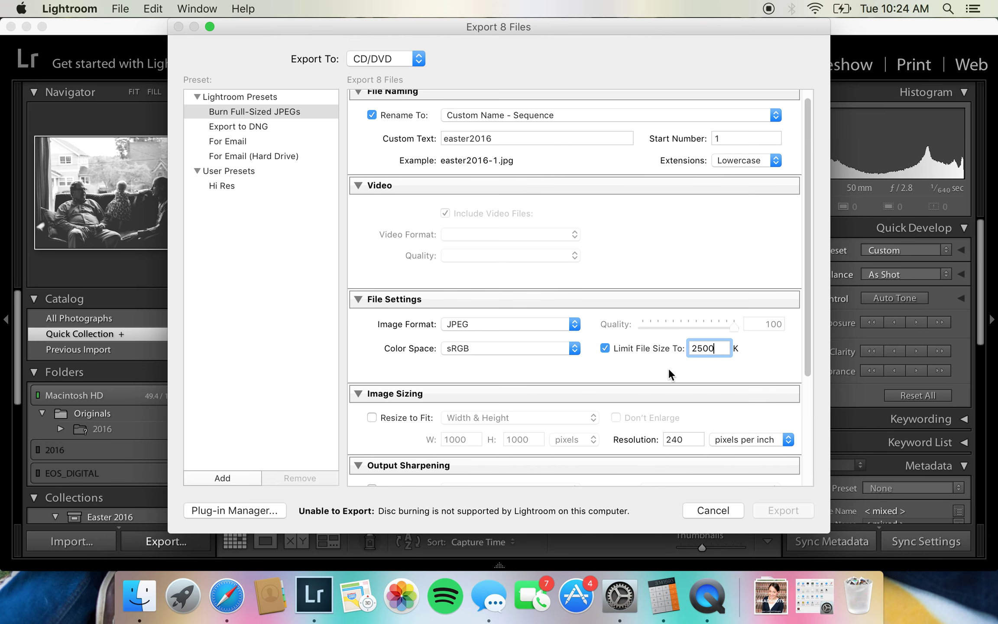
Try resizing the images to fit by Long Edge, and turn the resizing back off
{"action": "scroll", "coordinate": [669, 349], "scroll_direction": "down", "scroll_amount": 2}
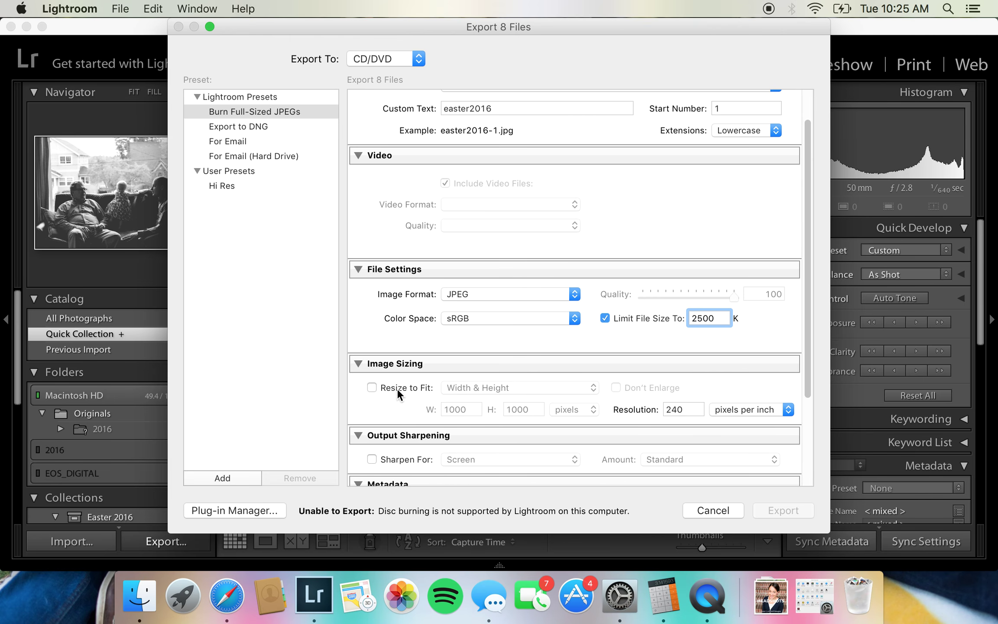
{"action": "left_click", "coordinate": [409, 384]}
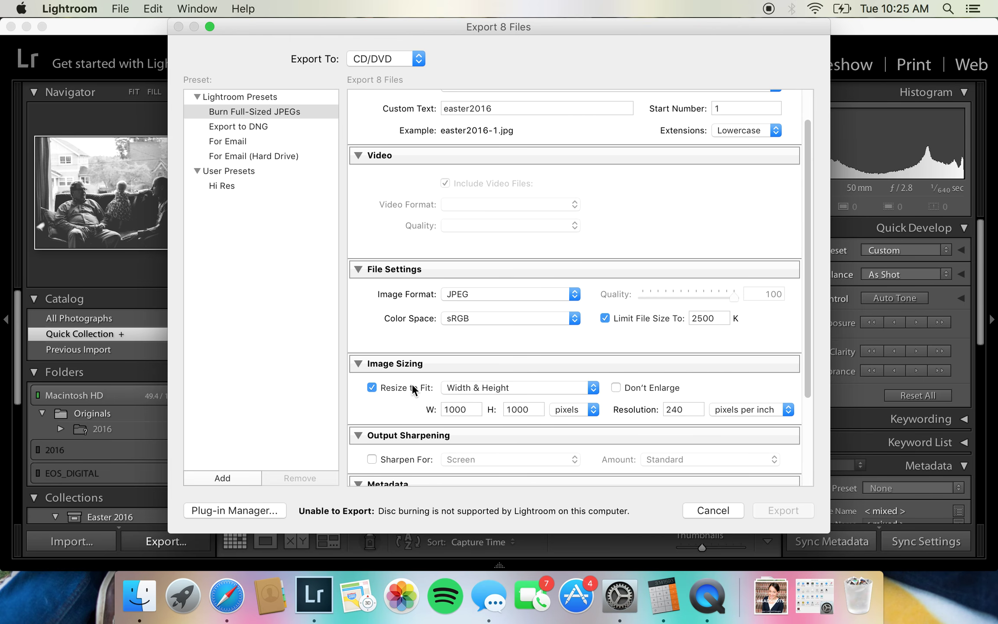
{"action": "left_click", "coordinate": [474, 384]}
{"action": "left_click", "coordinate": [475, 413]}
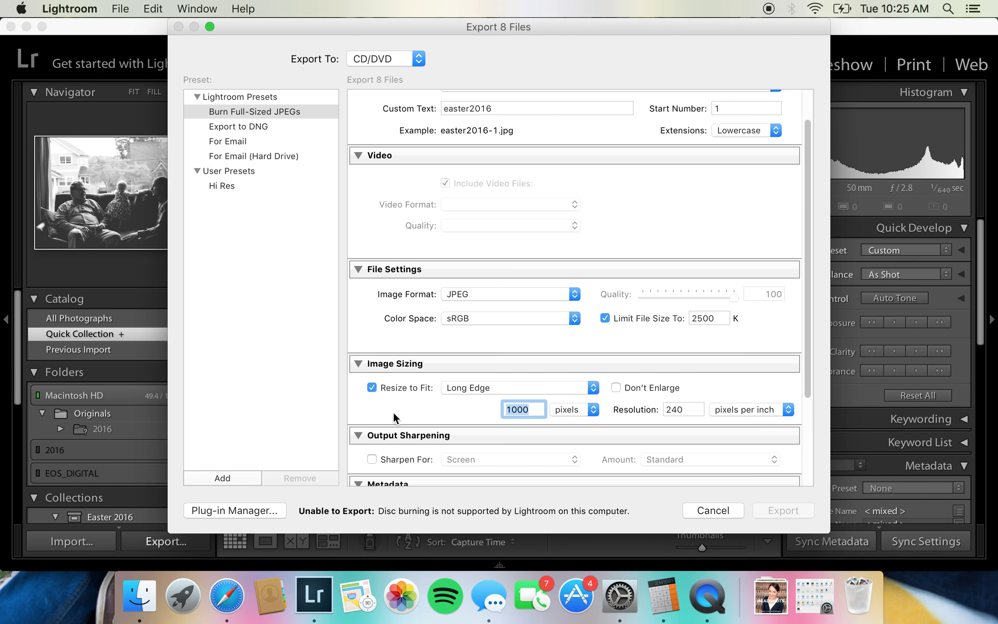
{"action": "left_click", "coordinate": [367, 385]}
Set the image resolution to 300 pixels per inch
{"action": "scroll", "coordinate": [431, 386], "scroll_direction": "down", "scroll_amount": 2}
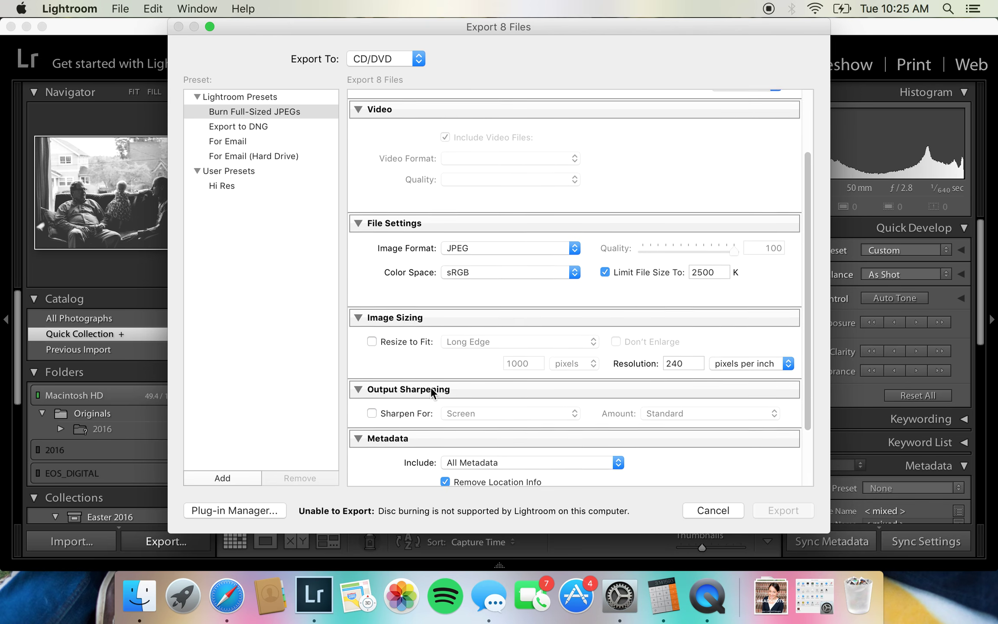
{"action": "scroll", "coordinate": [431, 392], "scroll_direction": "down", "scroll_amount": 1}
{"action": "left_click", "coordinate": [675, 341]}
{"action": "type", "text": "300"}
{"action": "left_click", "coordinate": [746, 316]}
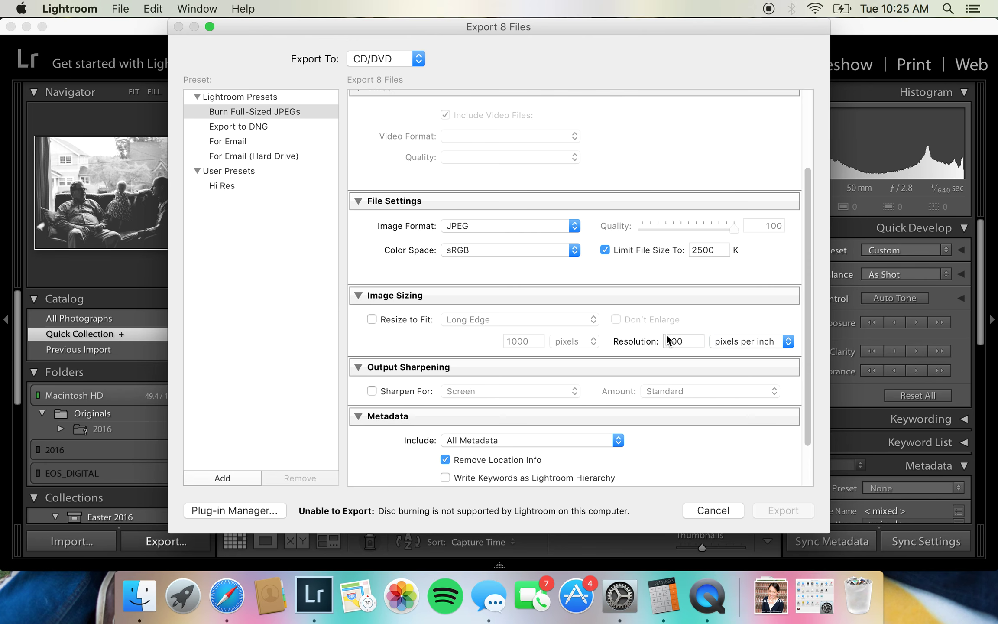
Limit the included metadata to Copyright & Contact Info Only, and review the remaining export settings
{"action": "scroll", "coordinate": [528, 328], "scroll_direction": "down", "scroll_amount": 3}
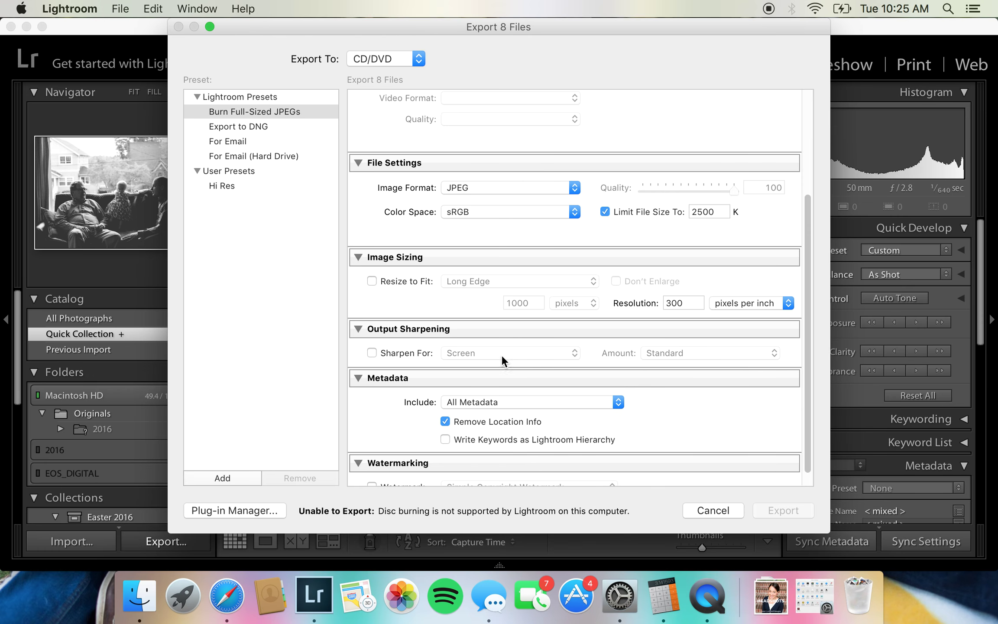
{"action": "left_click", "coordinate": [473, 403]}
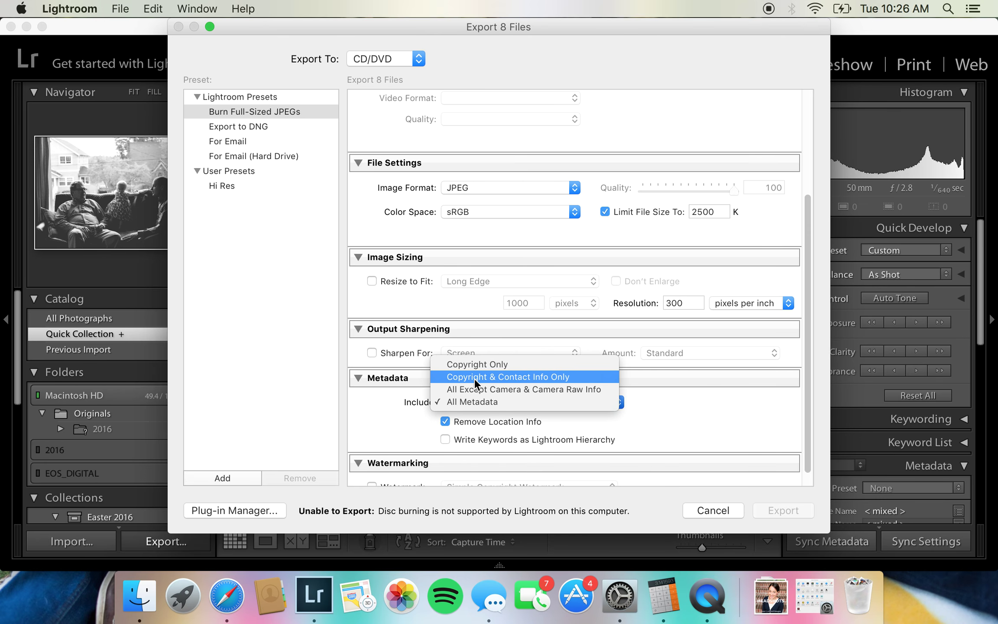
{"action": "left_click", "coordinate": [474, 377]}
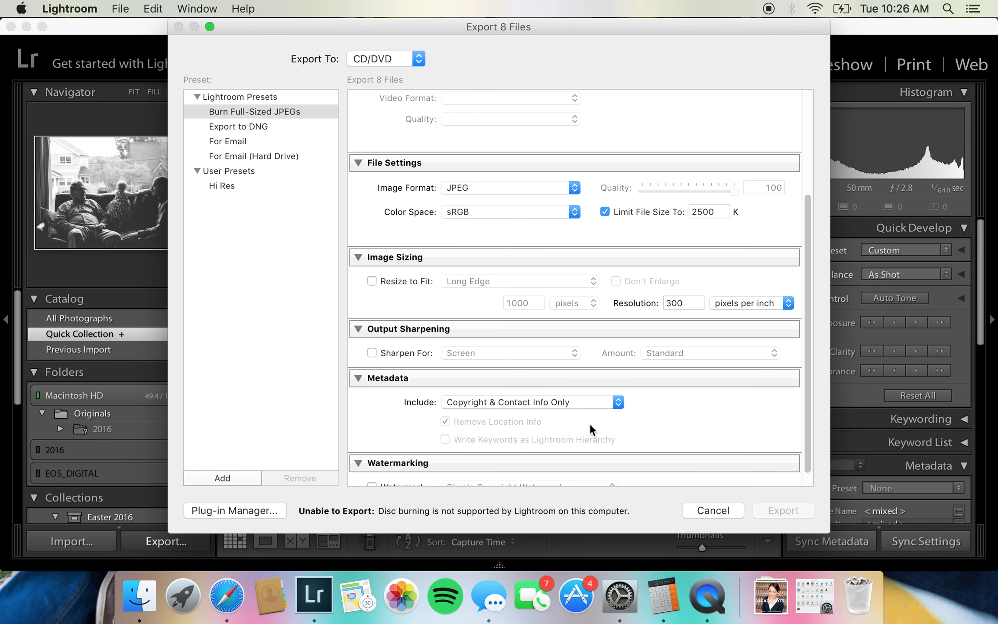
{"action": "scroll", "coordinate": [590, 423], "scroll_direction": "down", "scroll_amount": 2}
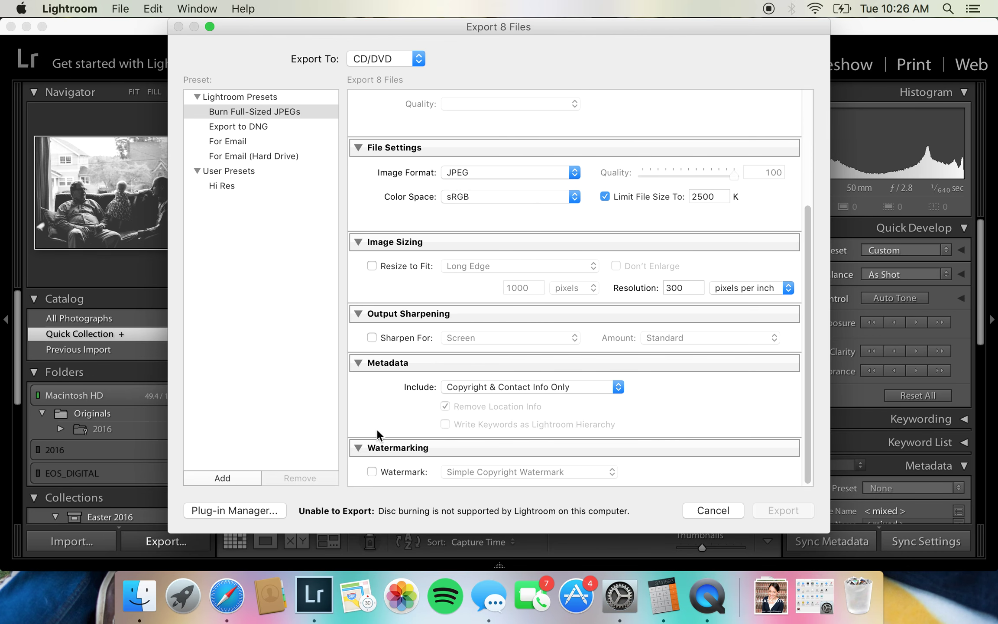
{"action": "scroll", "coordinate": [451, 311], "scroll_direction": "up", "scroll_amount": 6}
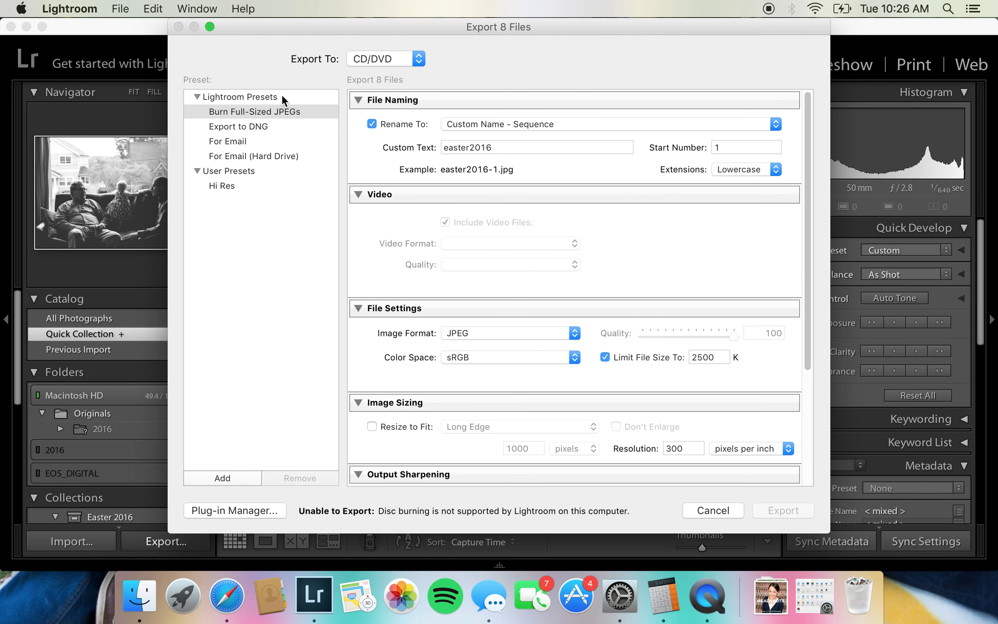
Switch the export destination to Hard Drive and choose a new folder named Easter inside Pictures as the export folder
{"action": "left_click", "coordinate": [385, 59]}
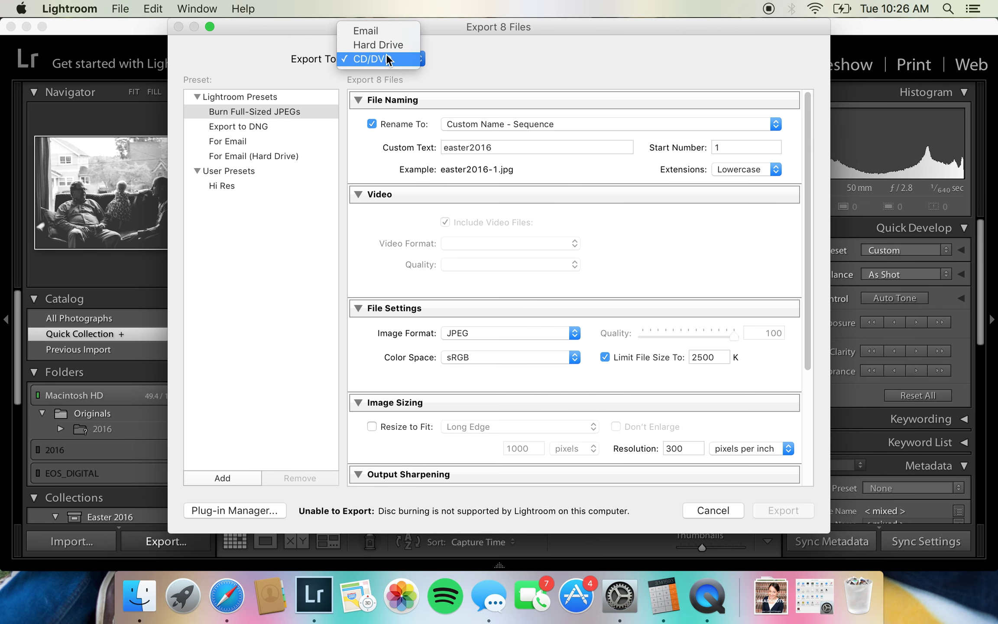
{"action": "left_click", "coordinate": [384, 41]}
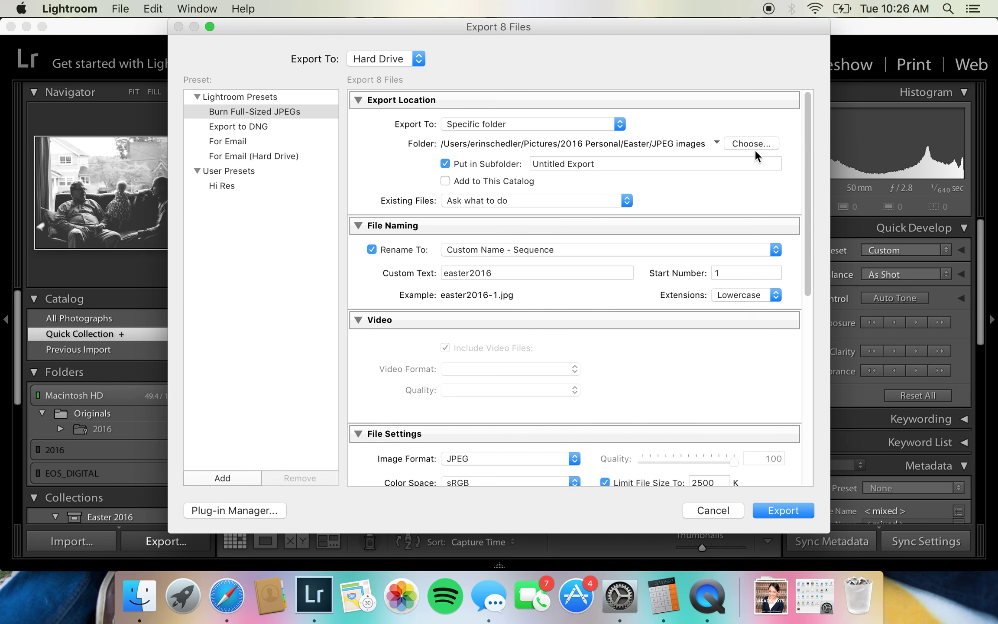
{"action": "left_click", "coordinate": [745, 144]}
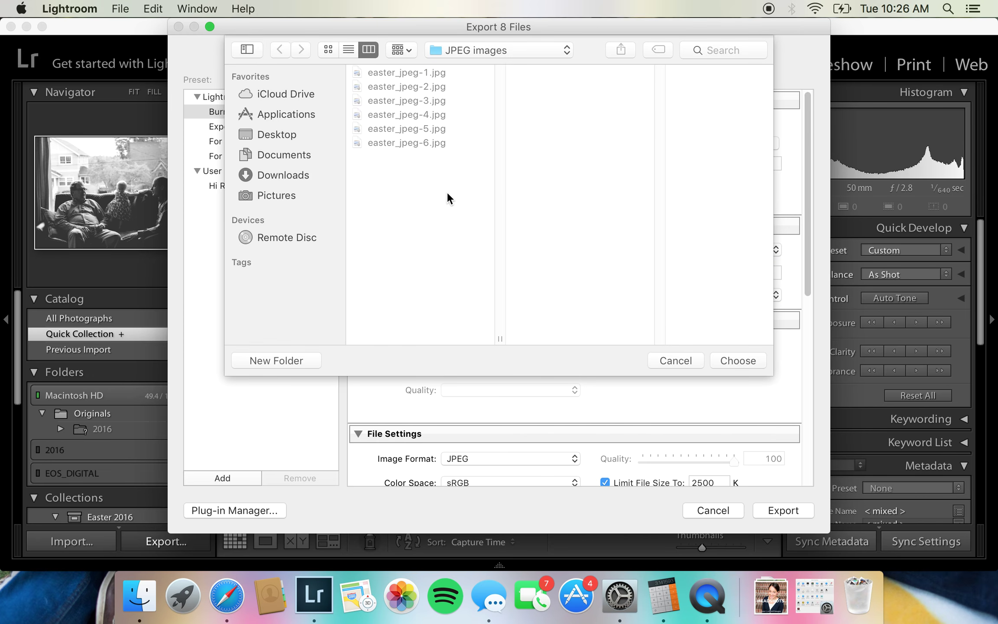
{"action": "left_click", "coordinate": [259, 156]}
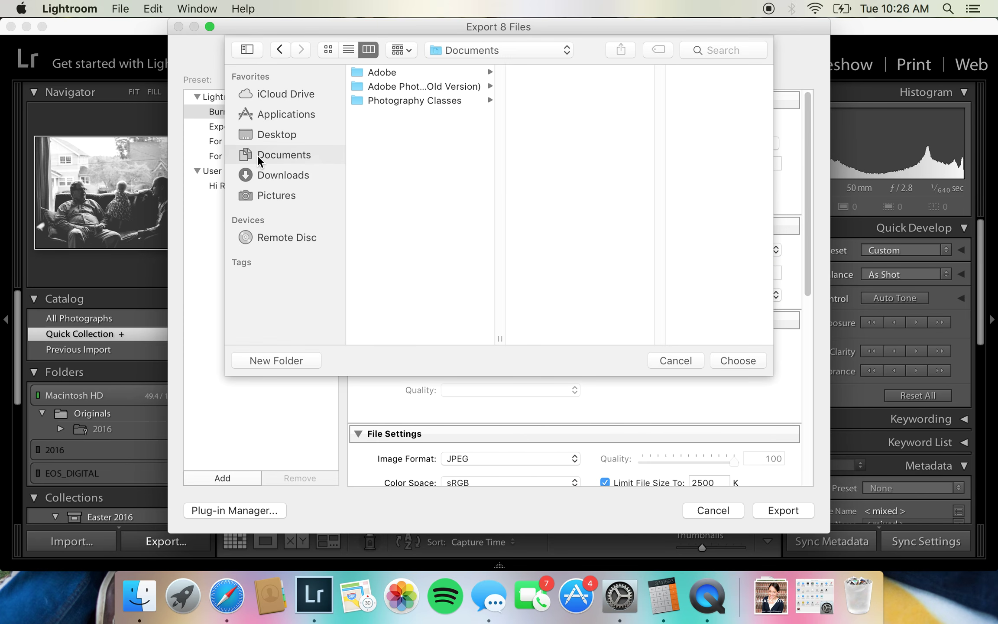
{"action": "left_click", "coordinate": [275, 197]}
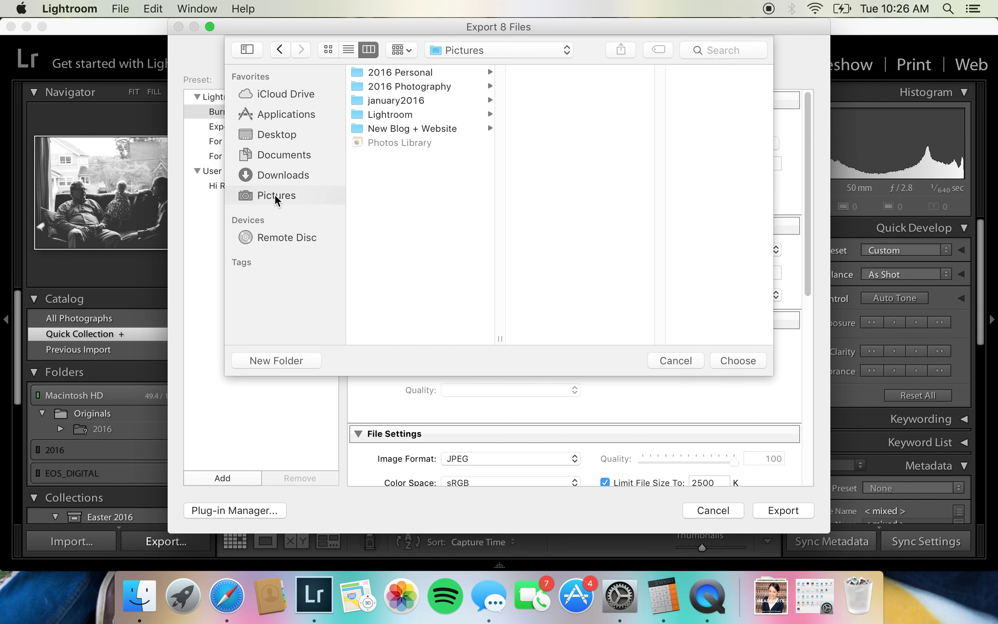
{"action": "left_click", "coordinate": [307, 359]}
{"action": "type", "text": "Easter"}
{"action": "key", "text": "Return"}
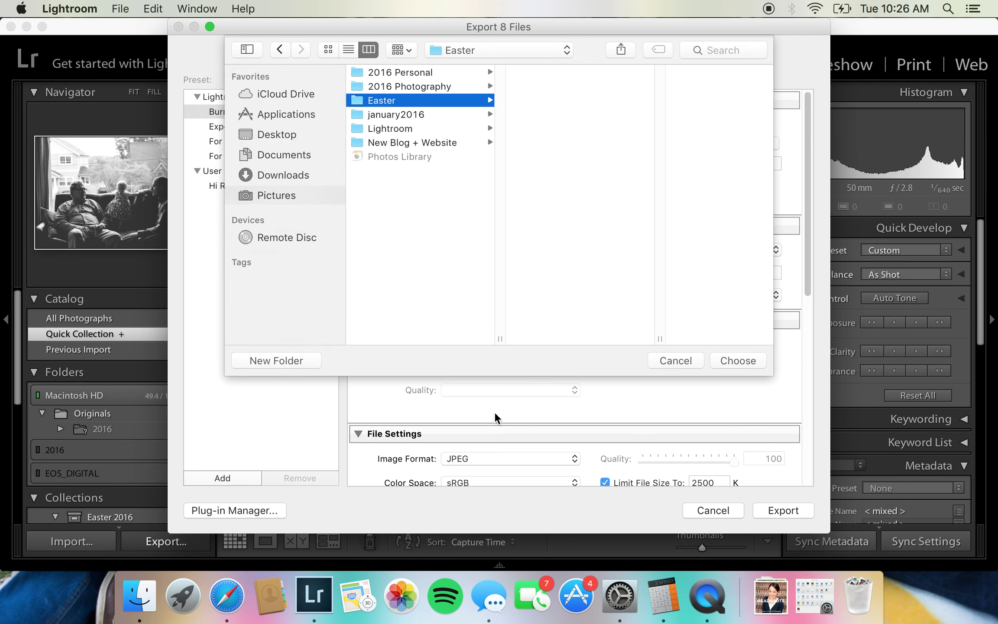
{"action": "left_click", "coordinate": [742, 365]}
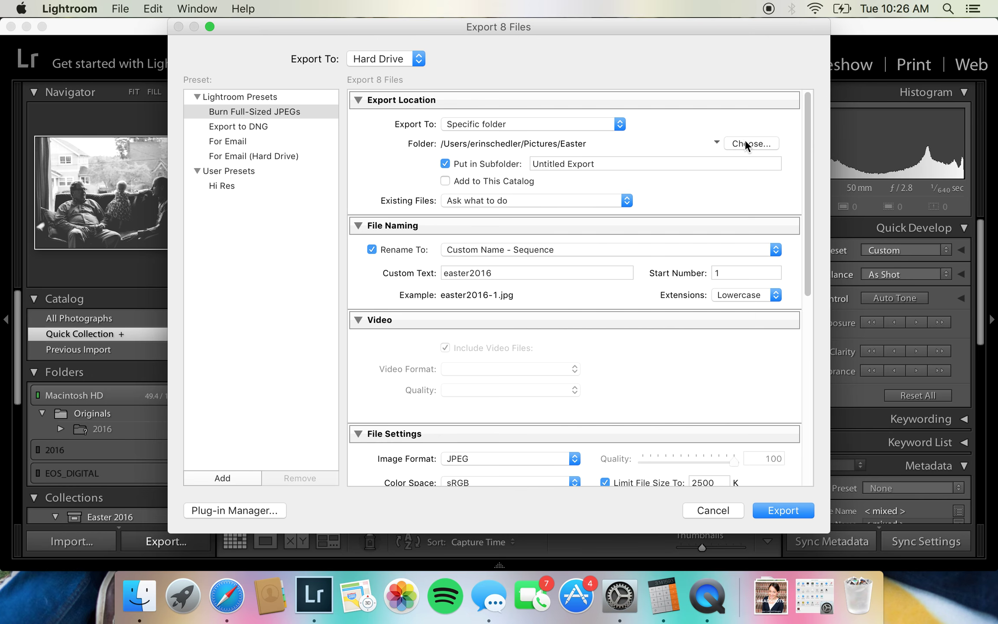
Turn off placing the files in a subfolder, review the remaining export settings, and start the export
{"action": "left_click", "coordinate": [445, 164]}
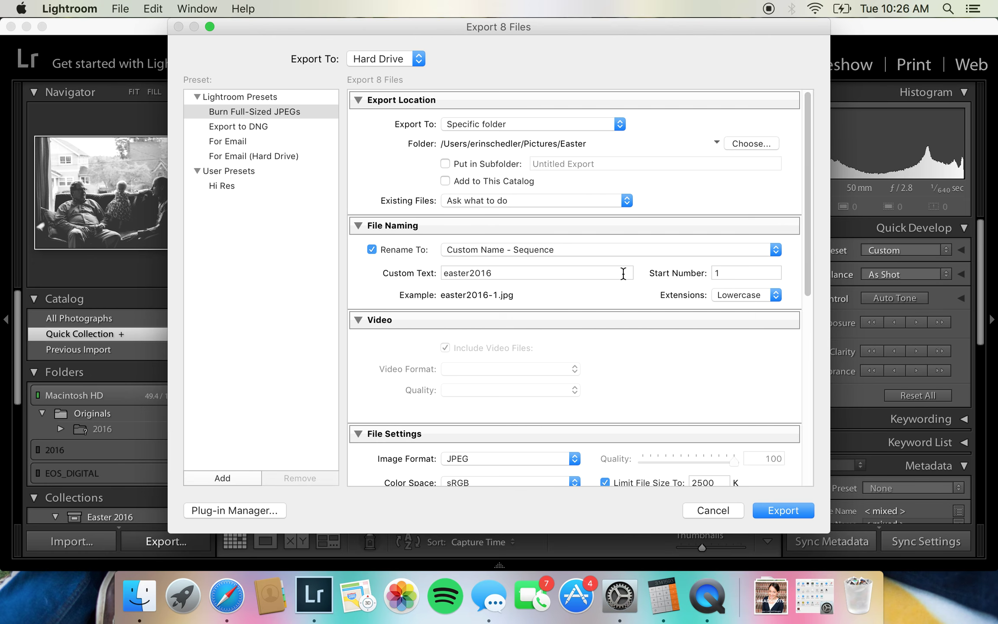
{"action": "scroll", "coordinate": [699, 351], "scroll_direction": "down", "scroll_amount": 1}
{"action": "scroll", "coordinate": [699, 352], "scroll_direction": "down", "scroll_amount": 4}
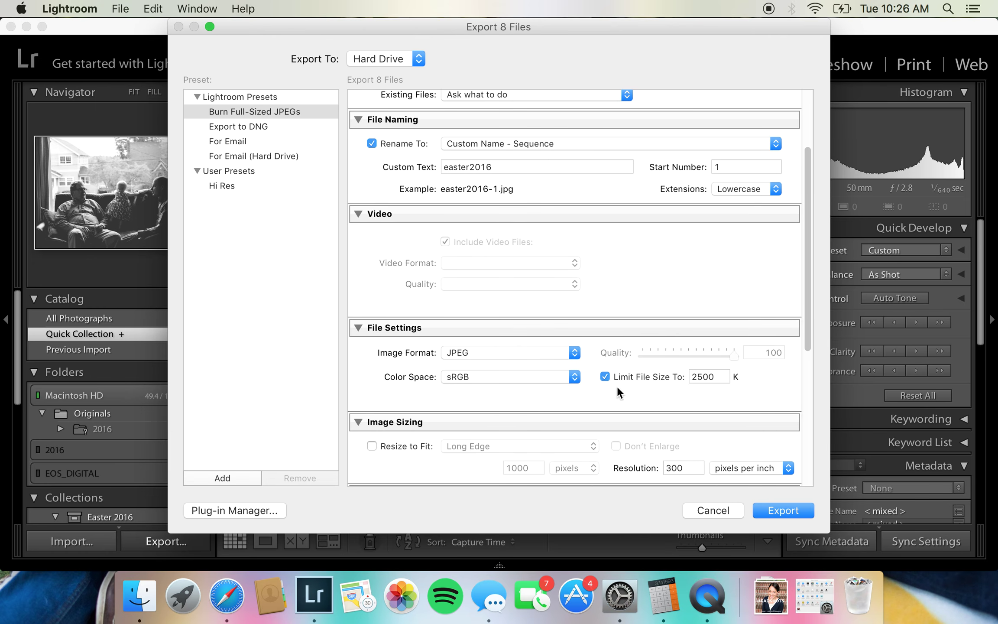
{"action": "scroll", "coordinate": [715, 382], "scroll_direction": "down", "scroll_amount": 7}
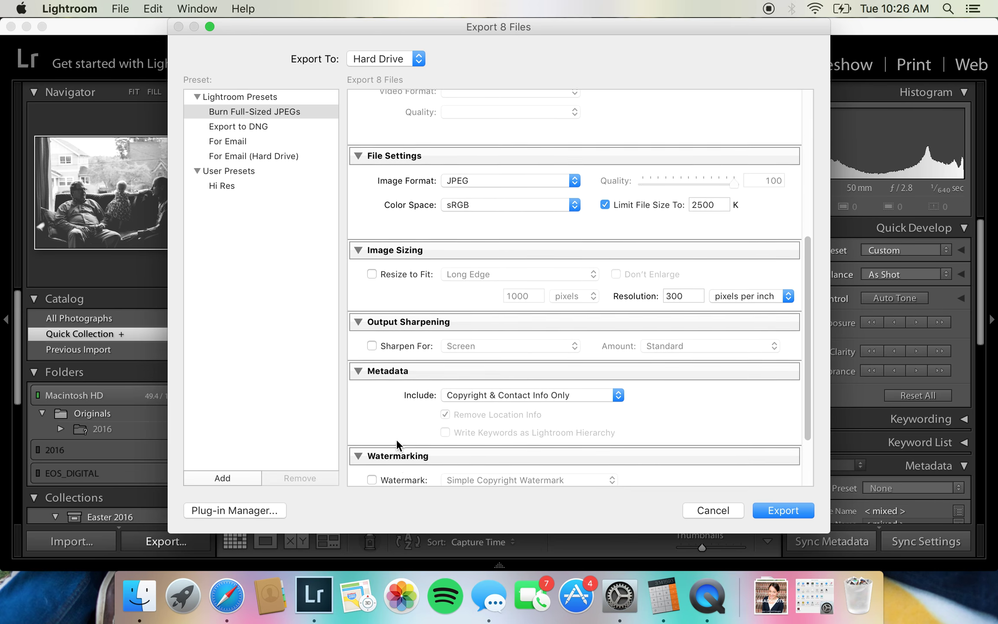
{"action": "scroll", "coordinate": [397, 433], "scroll_direction": "down", "scroll_amount": 4}
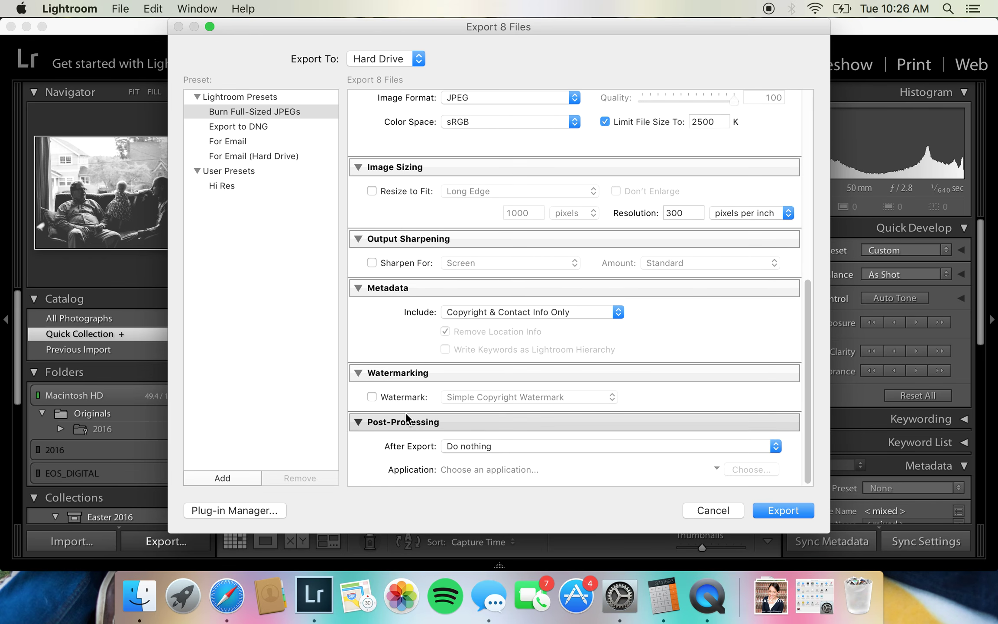
{"action": "scroll", "coordinate": [415, 455], "scroll_direction": "down", "scroll_amount": 1}
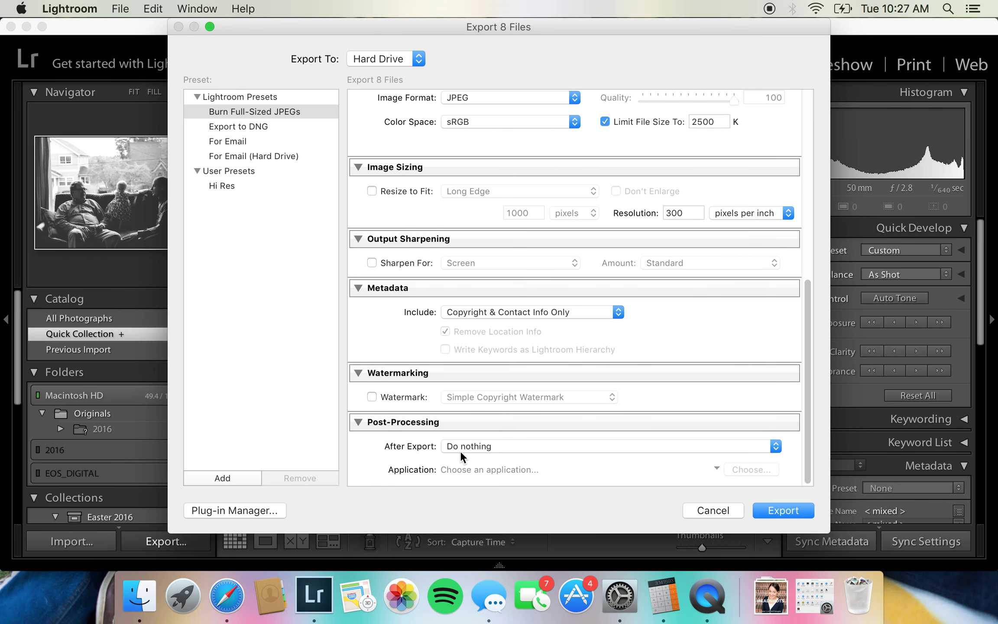
{"action": "left_click", "coordinate": [773, 510]}
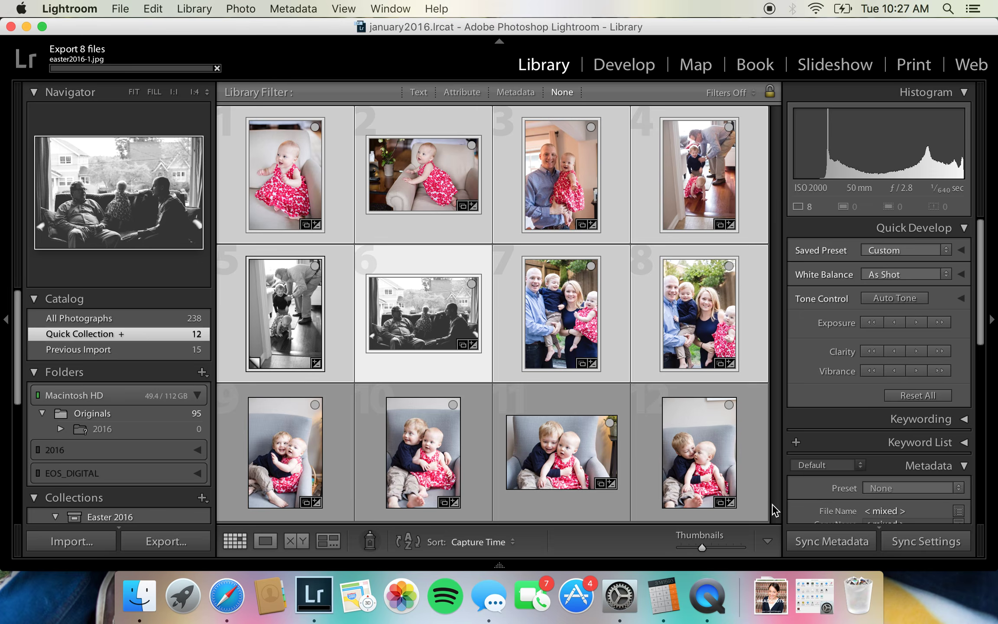